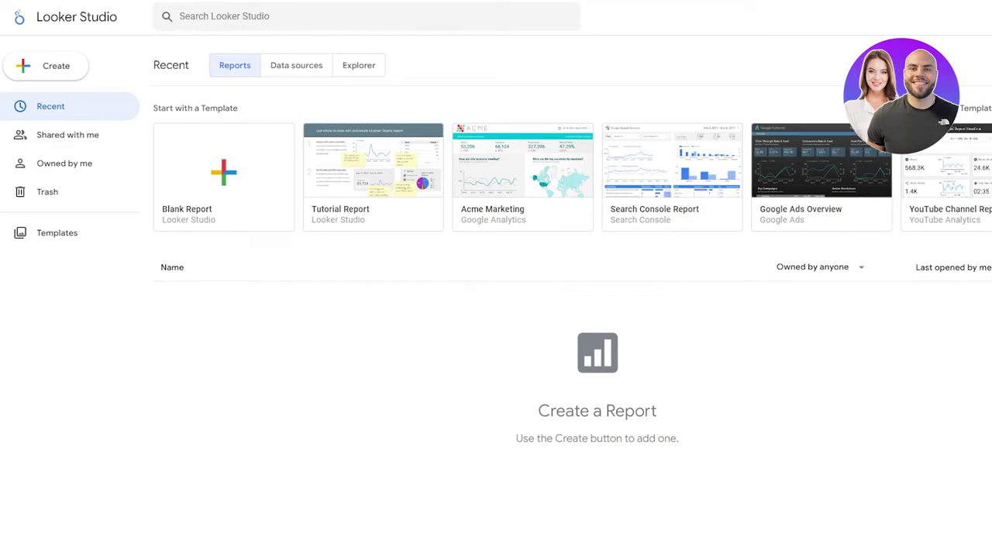
# Start a new report and set the account country to Pakistan in the basic info
pyautogui.click(56, 74)
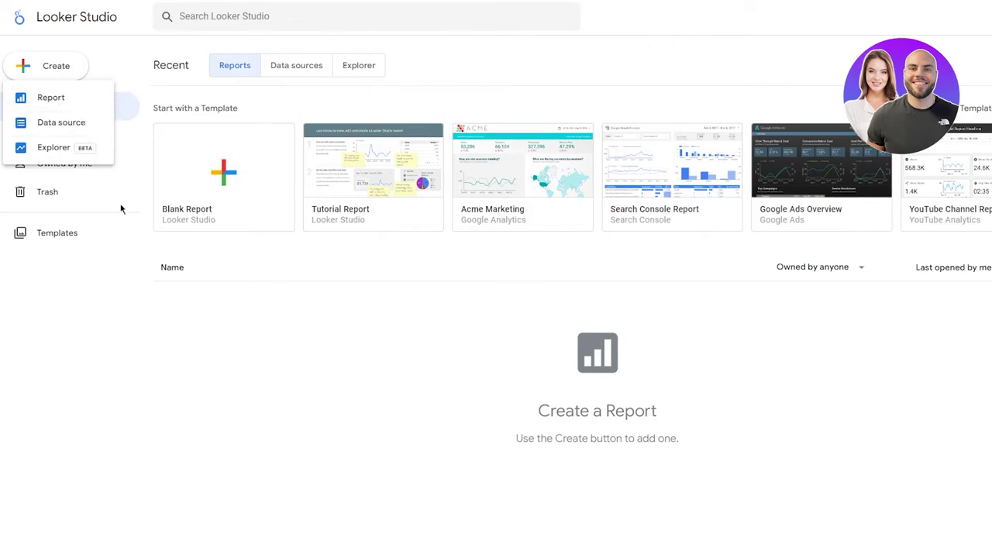
pyautogui.click(72, 109)
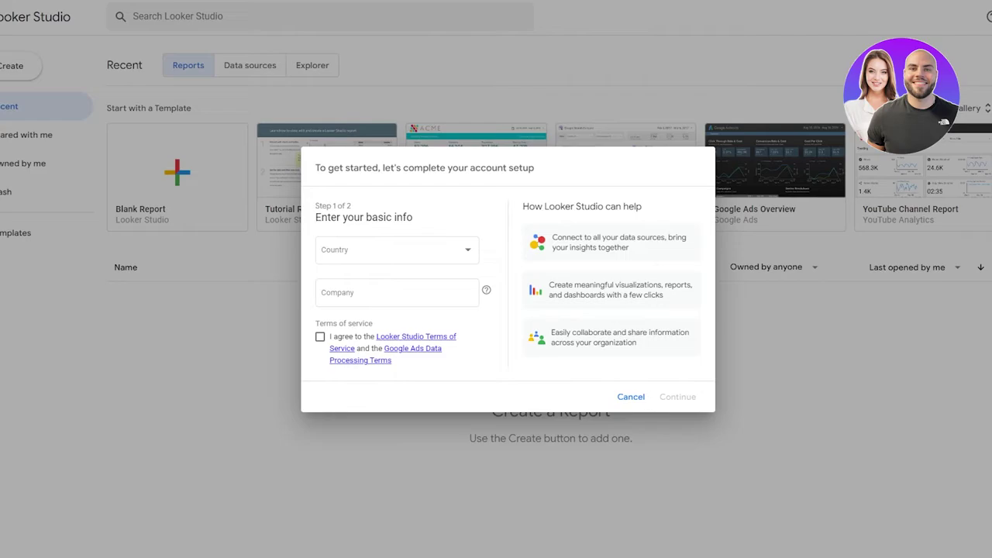
pyautogui.click(413, 287)
pyautogui.click(385, 260)
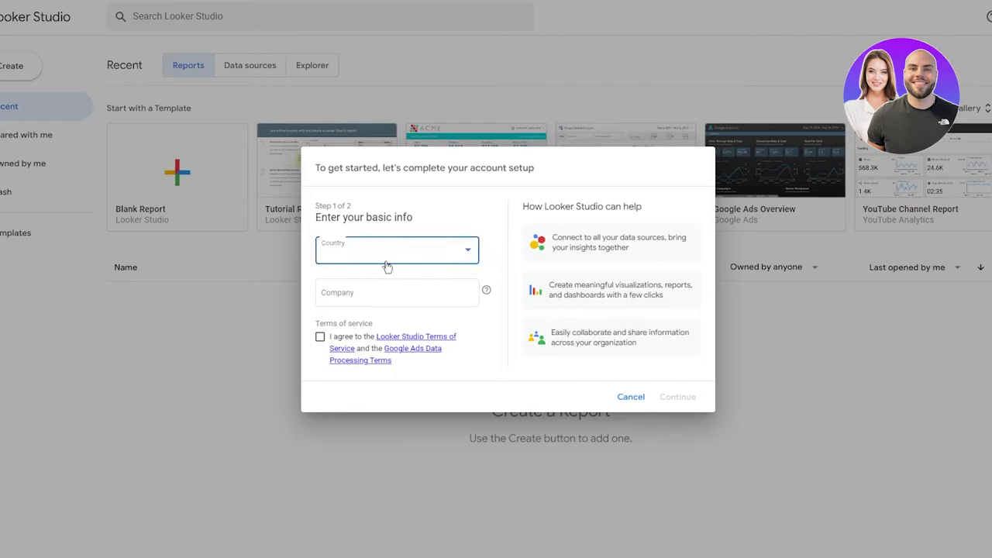
pyautogui.click(460, 258)
pyautogui.click(425, 289)
pyautogui.click(447, 253)
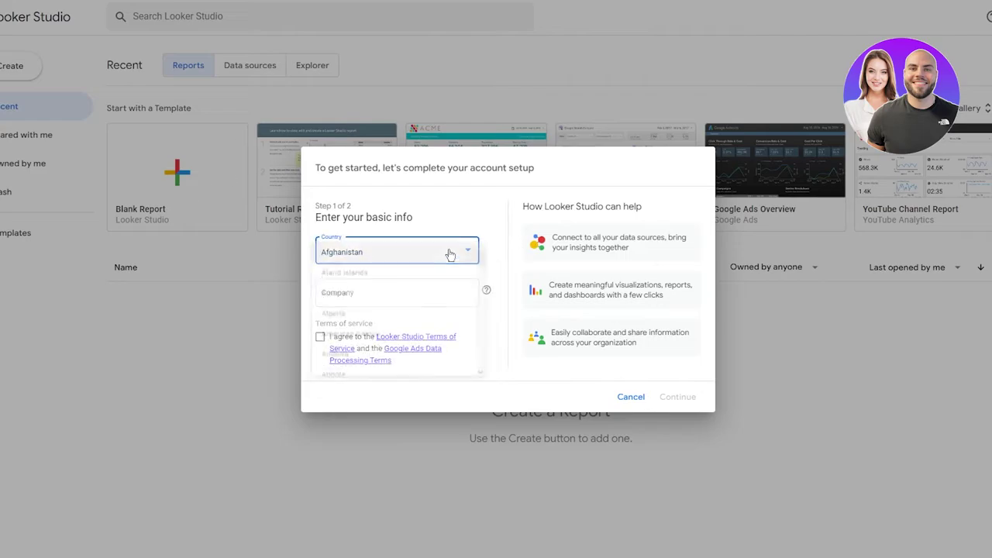
pyautogui.scroll(-20, 440, 316)
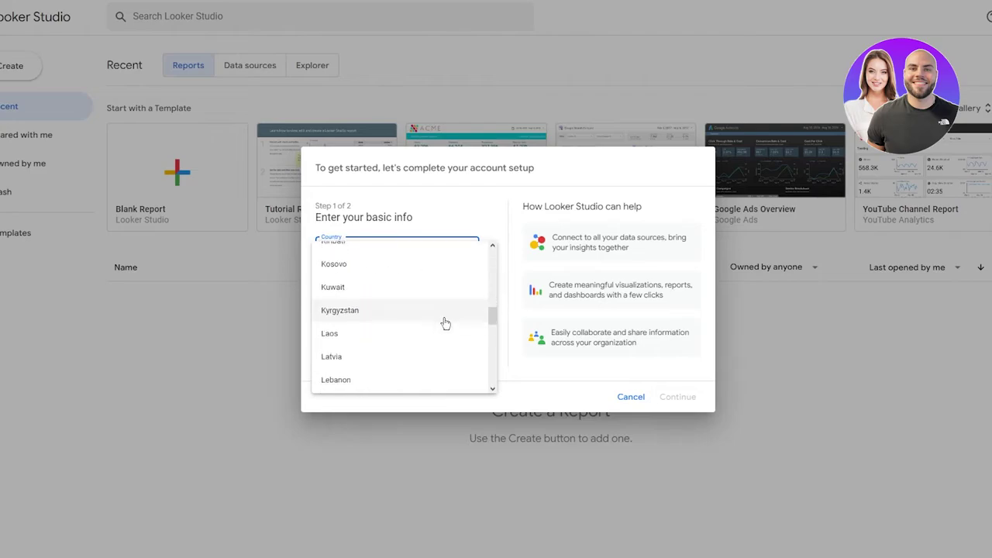
pyautogui.scroll(-12, 446, 323)
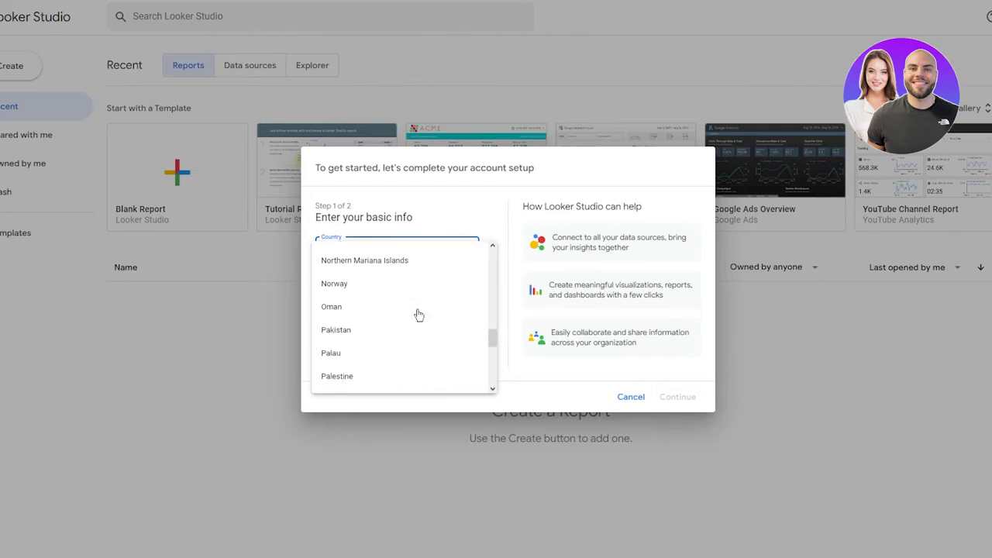
pyautogui.click(376, 271)
# Enter kuhgiug as the company, agree to the terms of service and continue the account setup
pyautogui.click(460, 290)
pyautogui.write('kuhgiug')
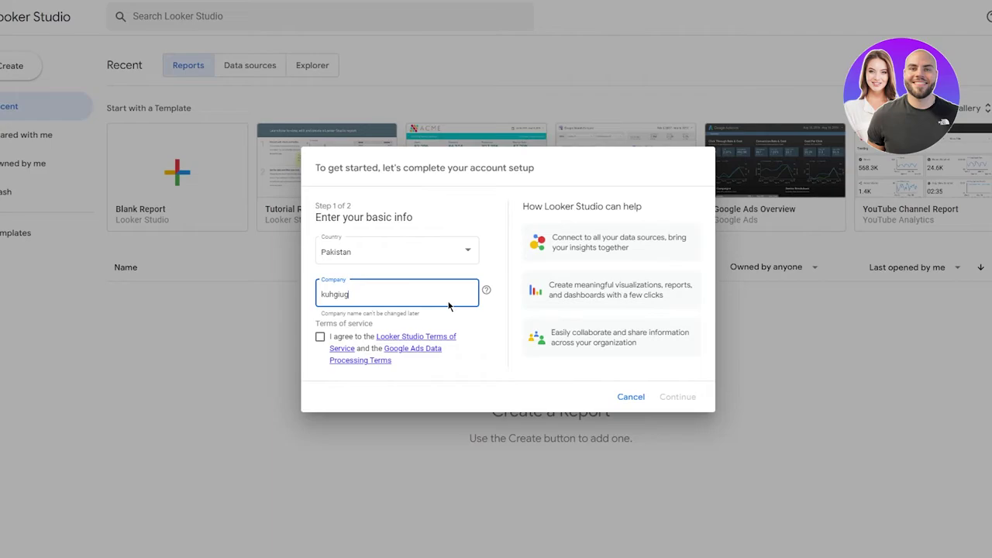
pyautogui.click(320, 336)
pyautogui.moveTo(516, 204); pyautogui.dragTo(668, 180)
pyautogui.click(668, 201)
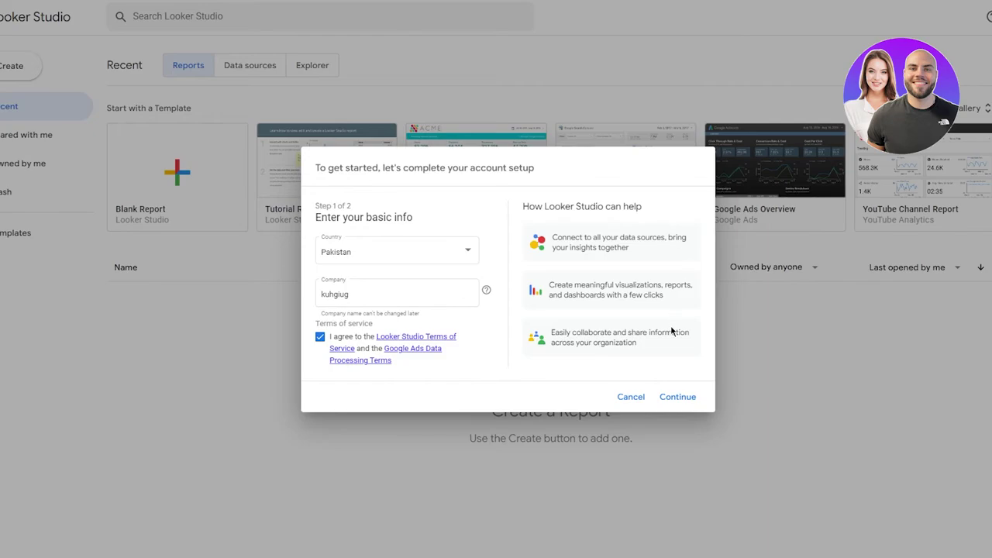
pyautogui.click(667, 397)
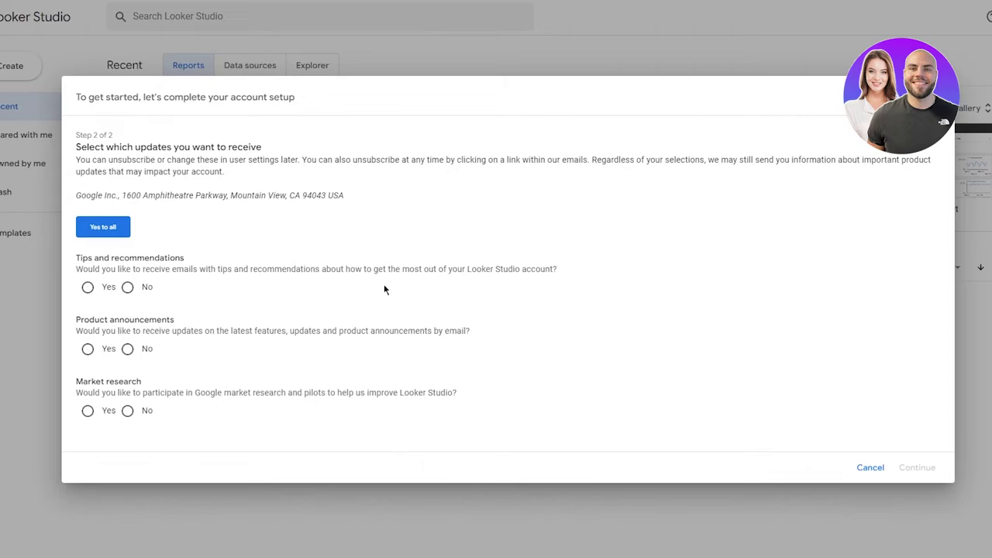
# Decline tips and recommendations, product announcements and market research, and complete the account setup
pyautogui.click(128, 287)
pyautogui.click(128, 348)
pyautogui.click(128, 410)
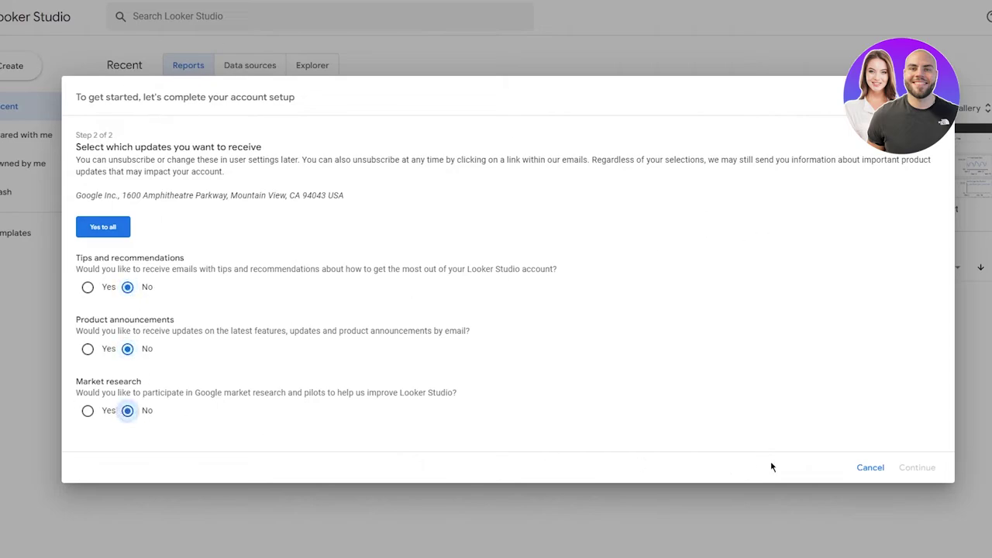
pyautogui.click(903, 466)
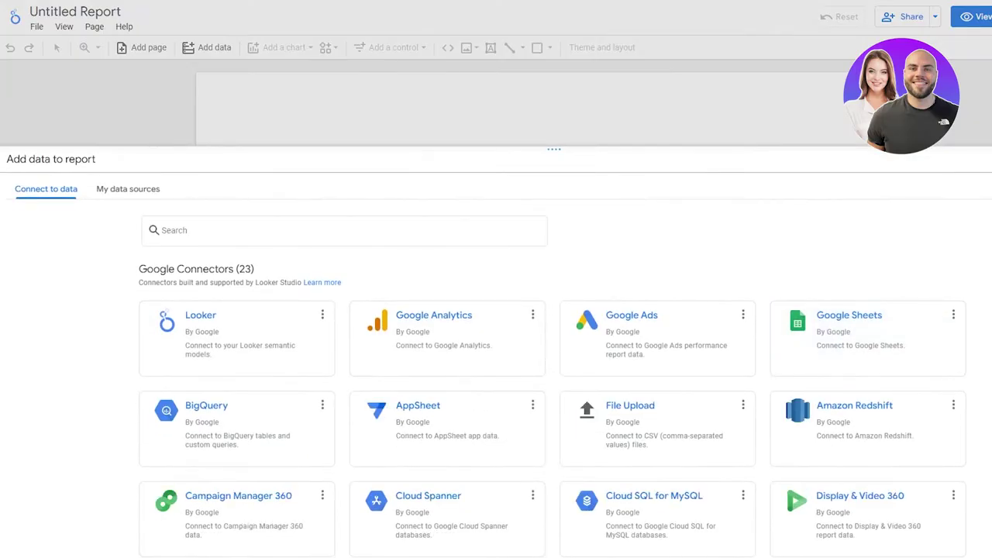
# Look through the Google and partner connectors offered for adding data to the report
pyautogui.scroll(-2, 565, 275)
pyautogui.scroll(2, 579, 275)
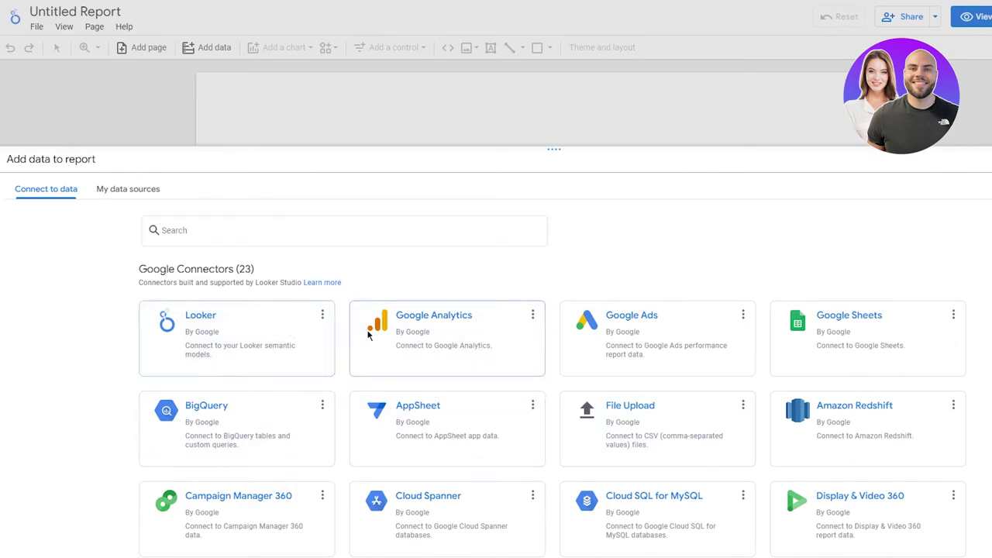
pyautogui.scroll(-3, 392, 335)
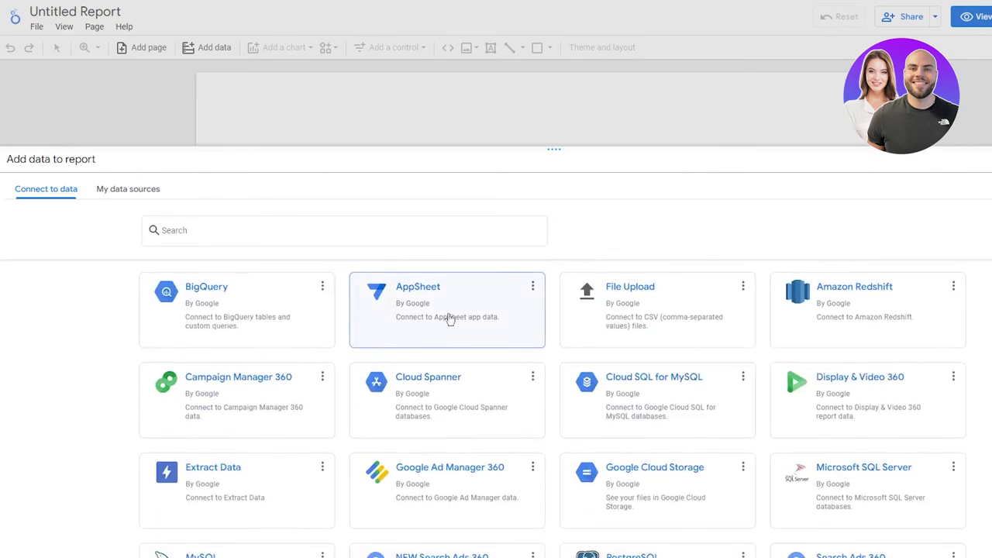
pyautogui.scroll(3, 668, 329)
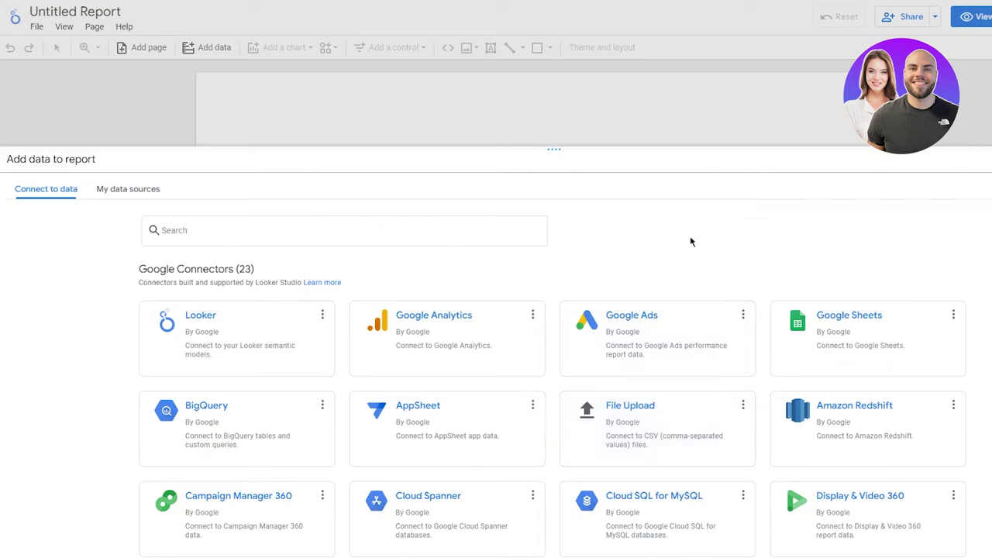
pyautogui.scroll(-6, 558, 356)
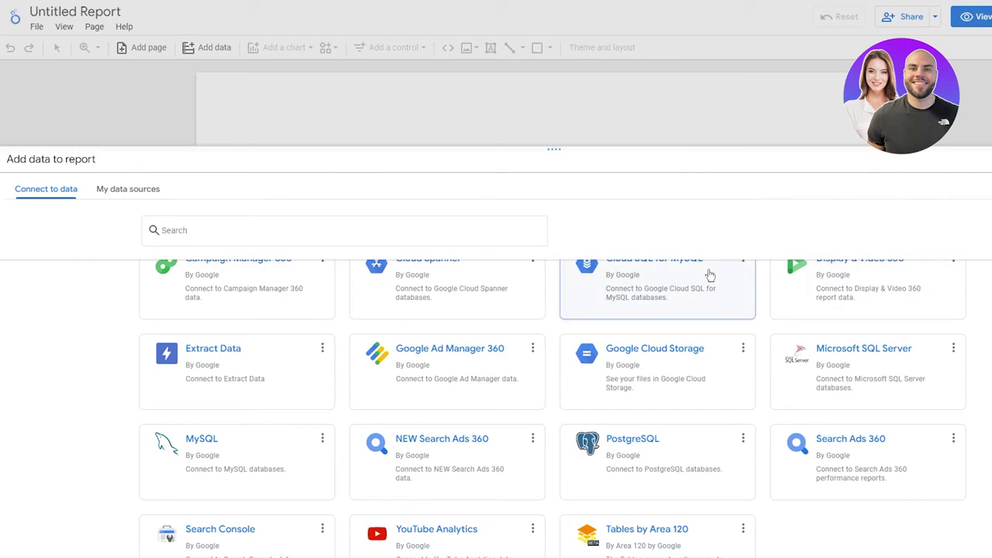
pyautogui.scroll(-4, 666, 283)
pyautogui.scroll(-2, 666, 283)
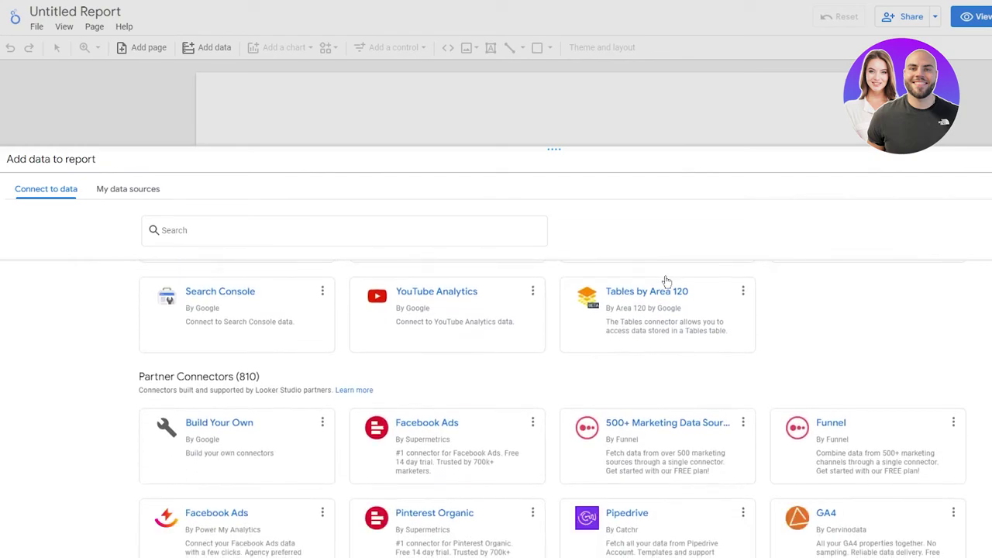
pyautogui.scroll(-10, 744, 318)
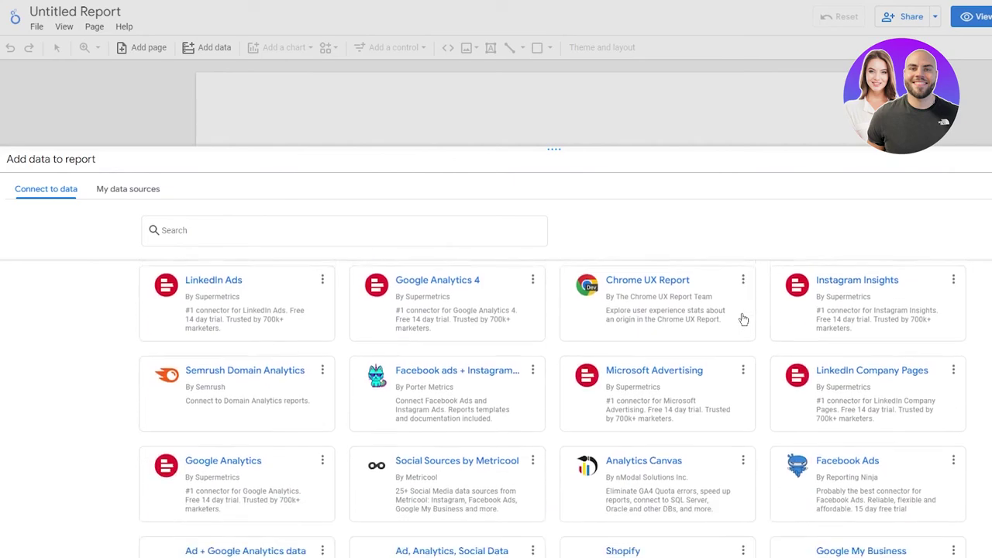
pyautogui.scroll(-6, 736, 319)
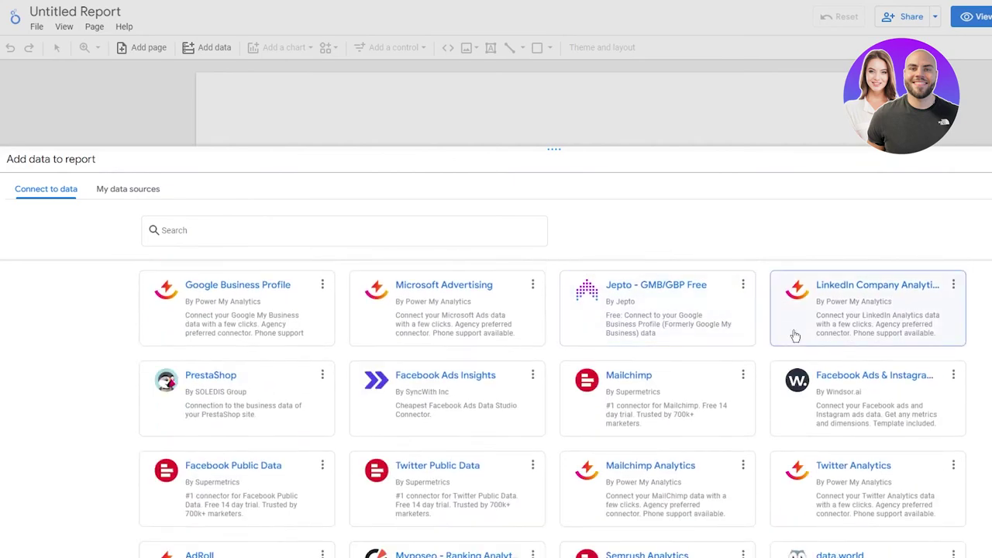
pyautogui.scroll(2, 792, 334)
pyautogui.scroll(8, 791, 332)
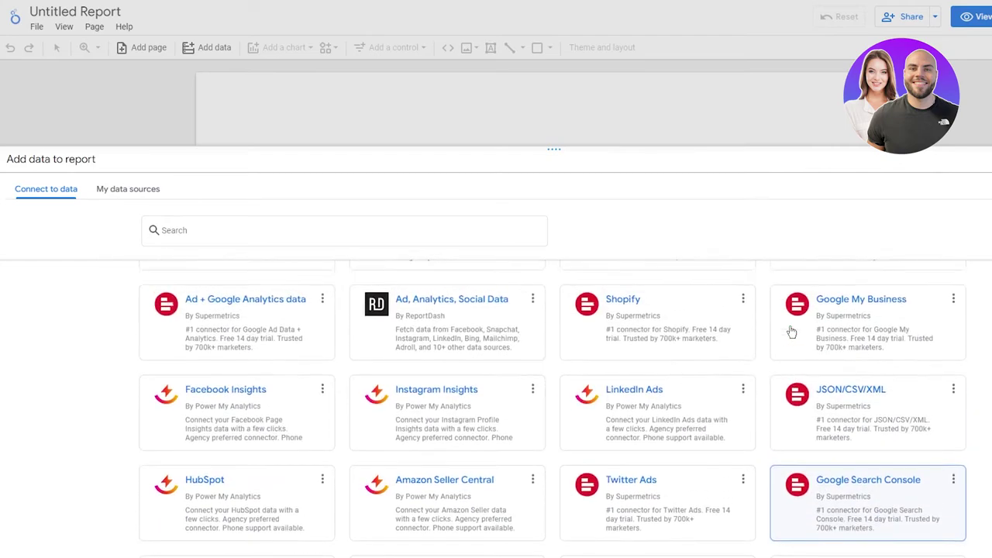
pyautogui.scroll(8, 792, 332)
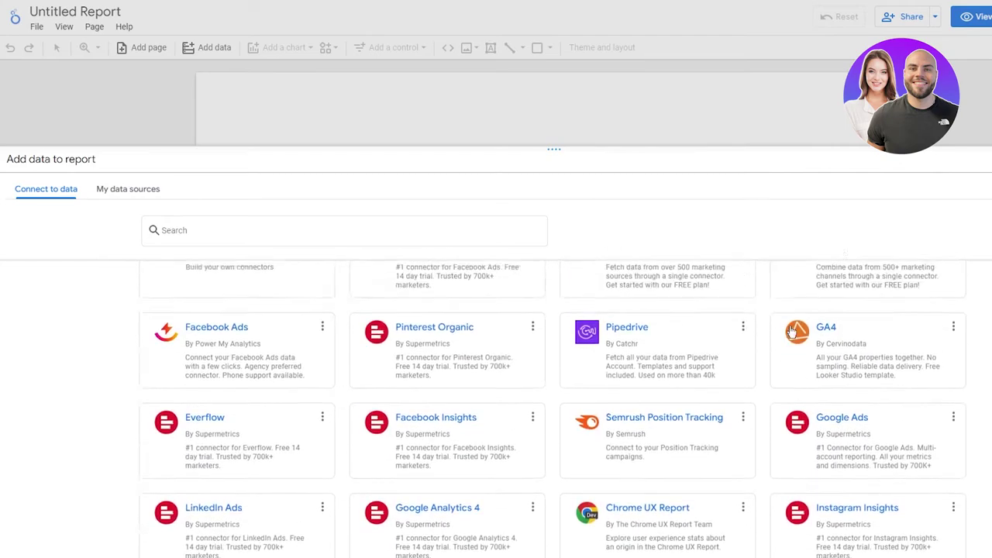
# Look through the sample data sources among the existing data sources
pyautogui.click(100, 198)
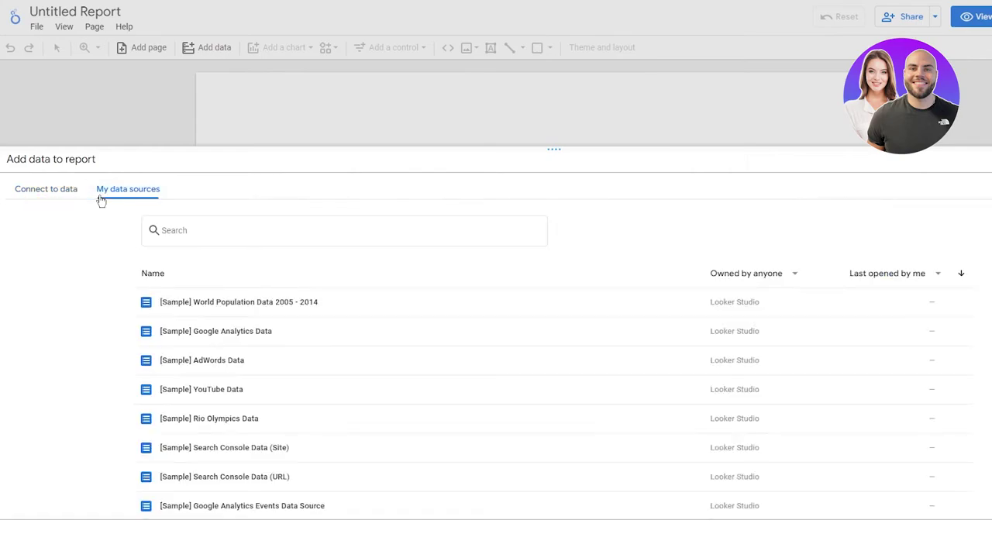
pyautogui.scroll(-2, 304, 364)
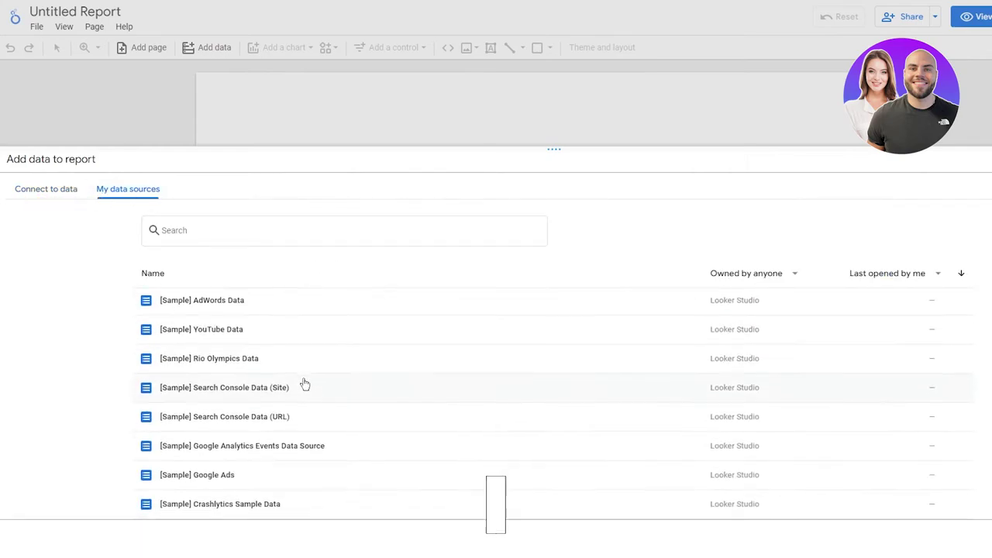
pyautogui.scroll(2, 309, 381)
pyautogui.scroll(-2, 309, 381)
pyautogui.scroll(2, 307, 381)
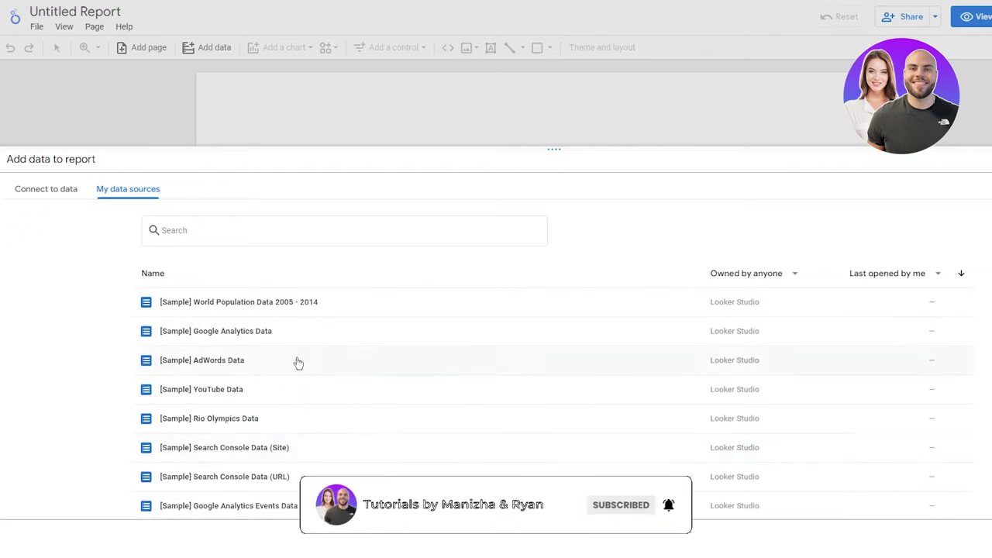
# Choose the Google Analytics connector and authorize it with the Google account
pyautogui.click(38, 192)
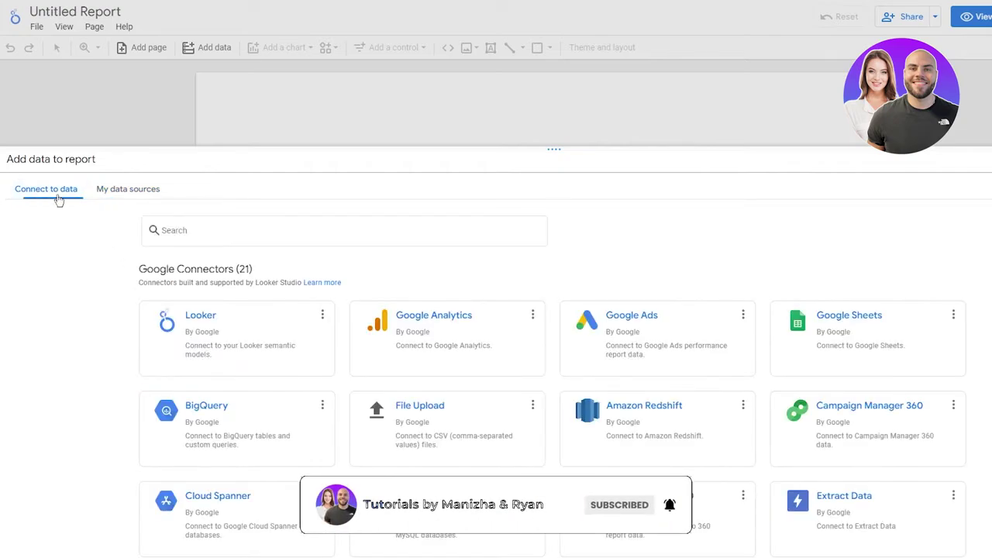
pyautogui.click(467, 341)
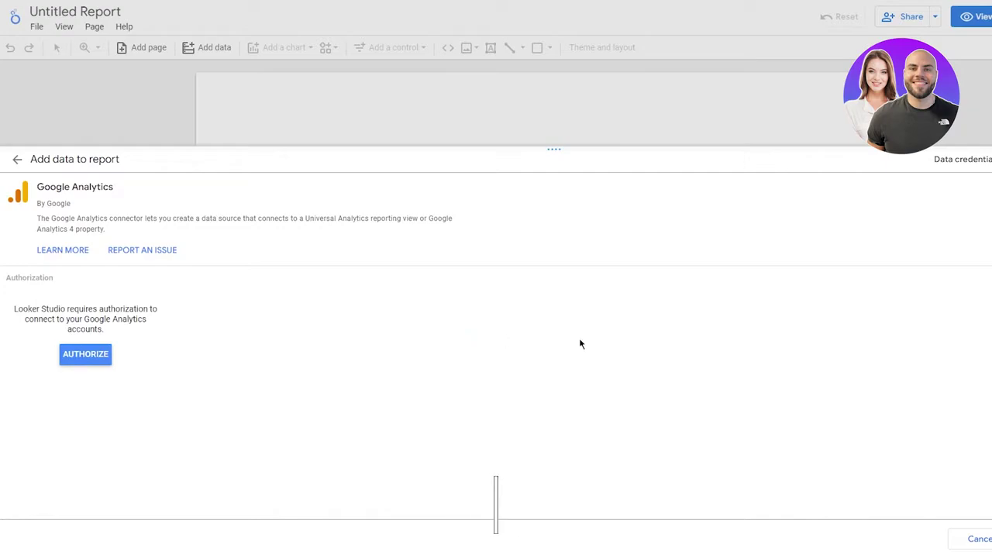
pyautogui.click(83, 355)
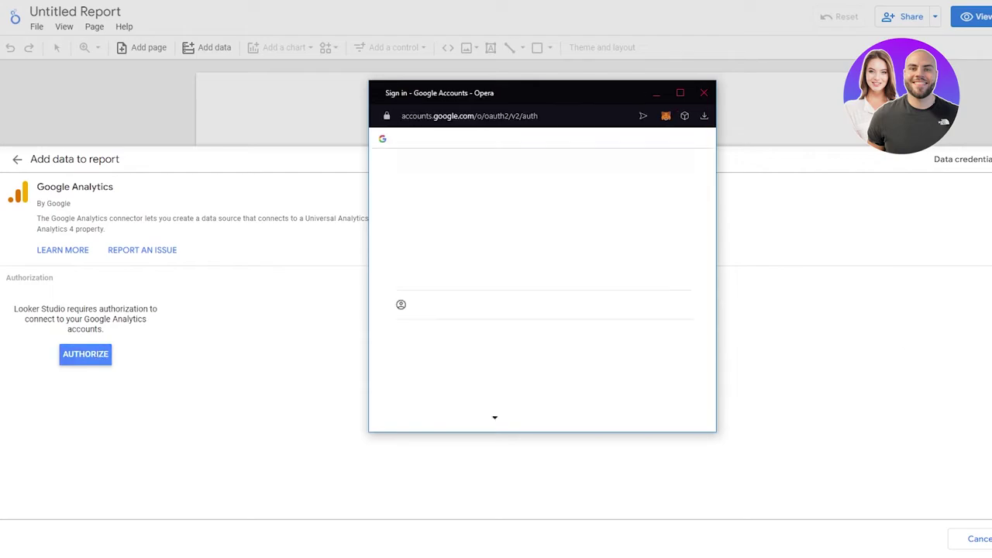
pyautogui.click(542, 273)
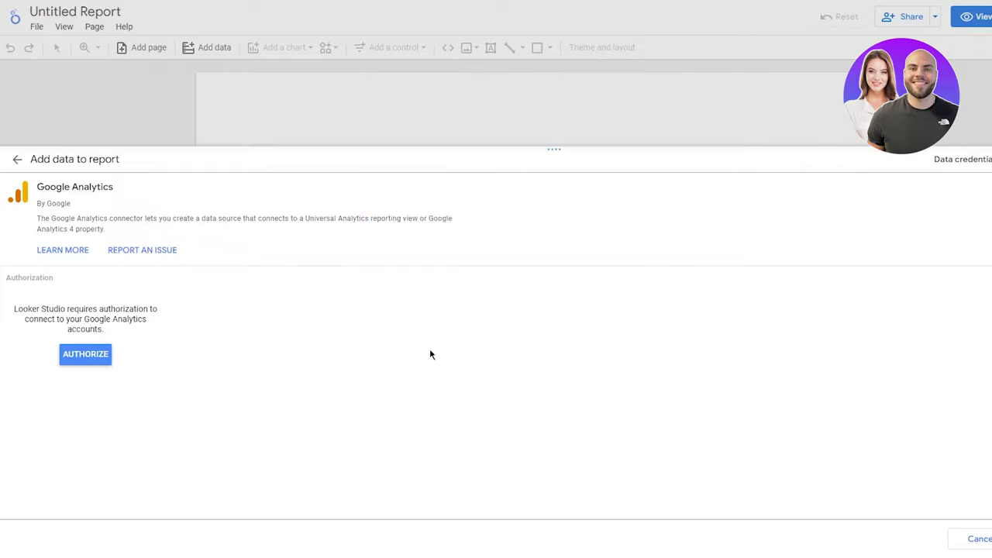
# Add the account's Electronics . co property to the report, opting not to show the confirmation again
pyautogui.click(31, 297)
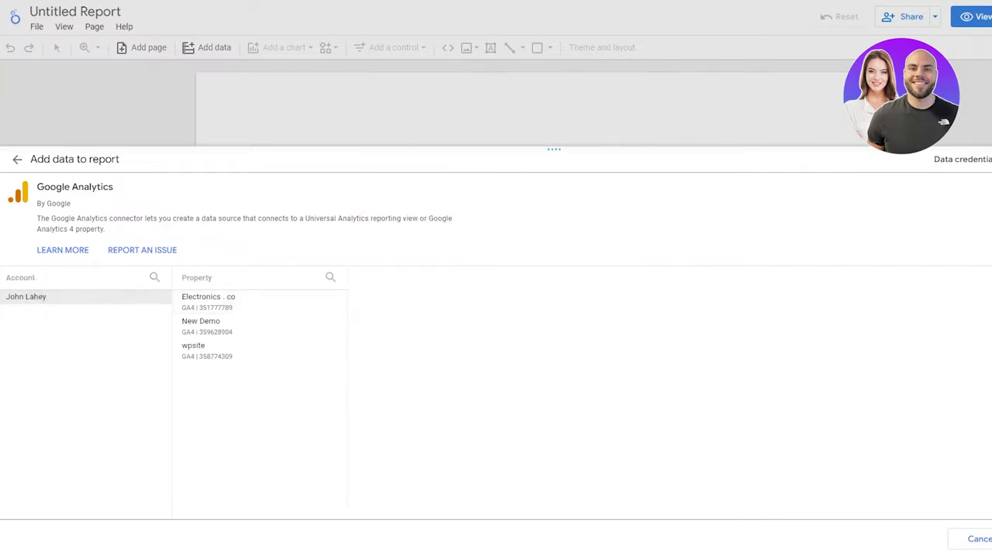
pyautogui.click(247, 310)
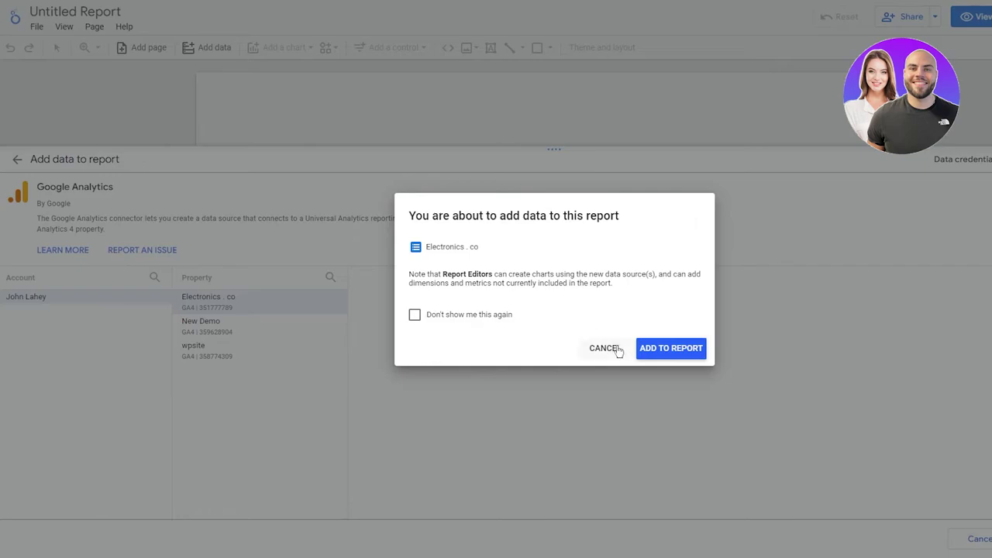
pyautogui.click(415, 314)
pyautogui.click(694, 348)
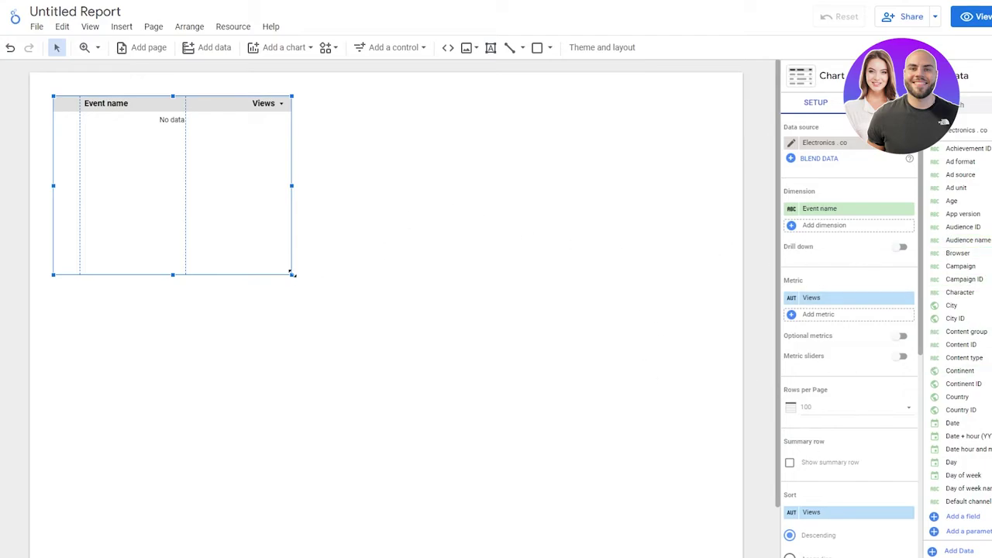
# Enlarge the table to span most of the page width and review the insertable chart and control types
pyautogui.moveTo(293, 275); pyautogui.dragTo(692, 460)
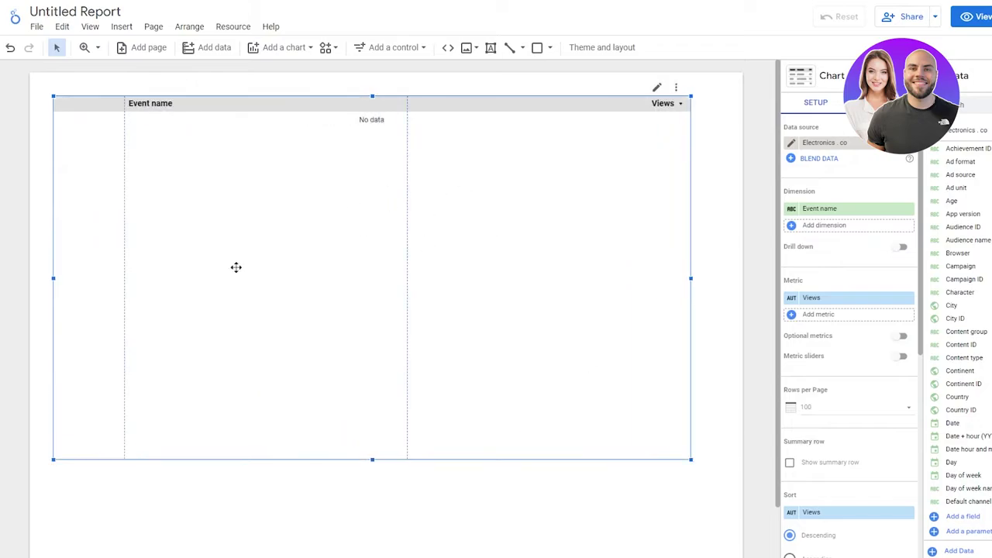
pyautogui.click(124, 29)
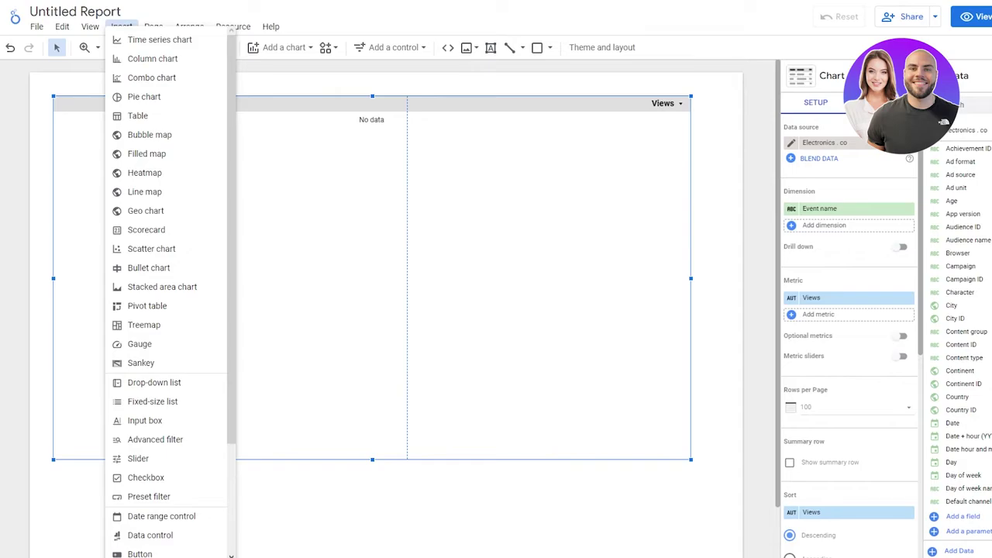
pyautogui.click(596, 312)
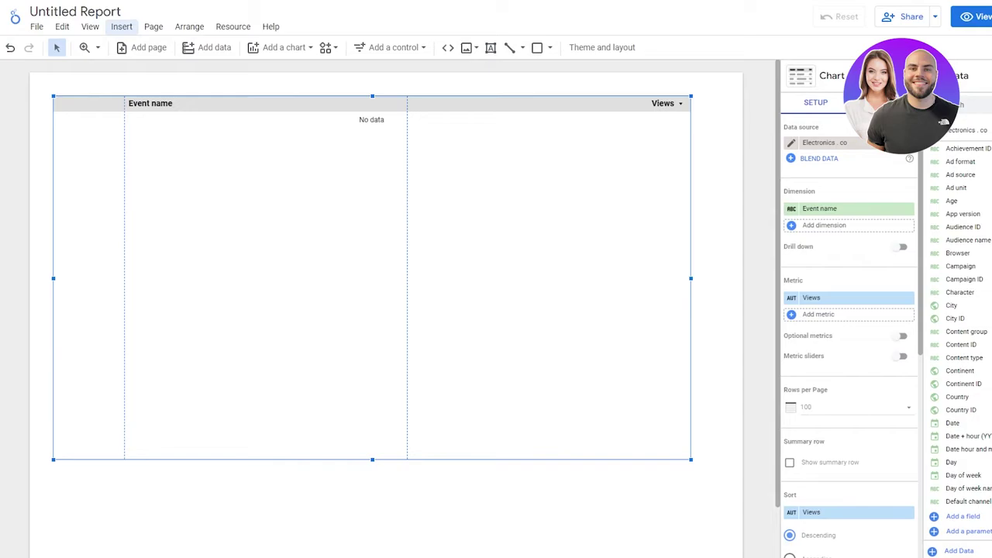
# Replace the table's Event name dimension with Session default channel group
pyautogui.click(812, 225)
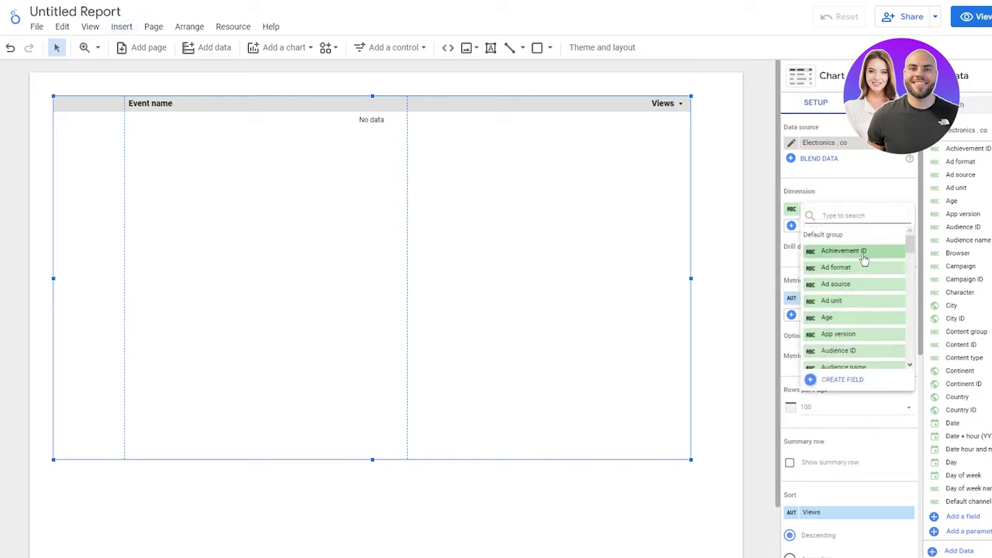
pyautogui.write('session')
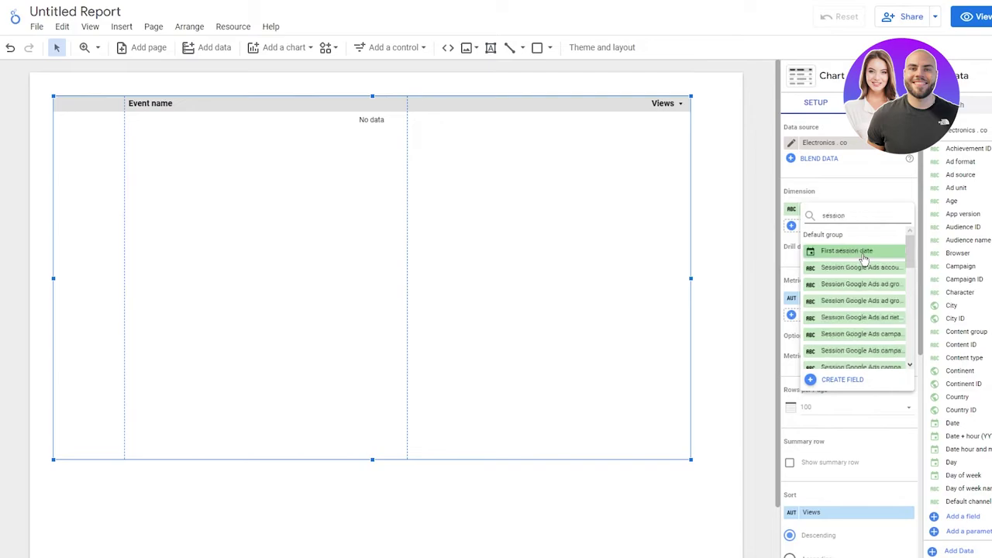
pyautogui.write(' de')
pyautogui.click(862, 252)
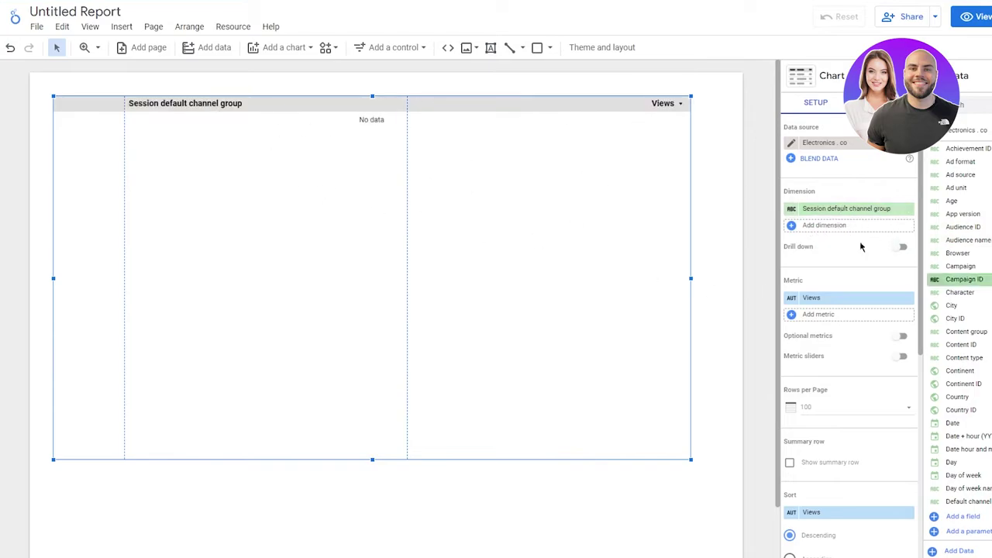
# Enable optional metrics for the table and add ARPU as a metric alongside Views
pyautogui.click(901, 335)
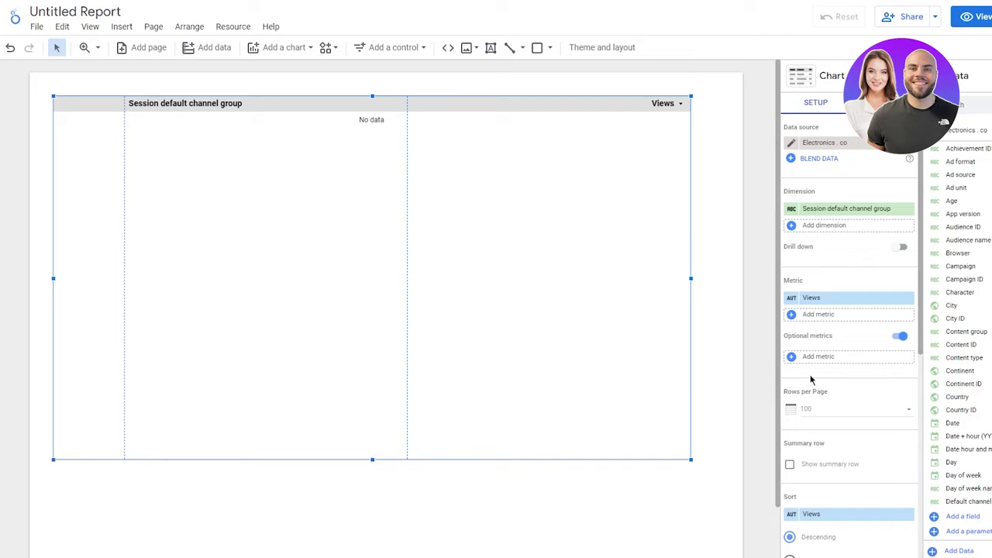
pyautogui.click(812, 314)
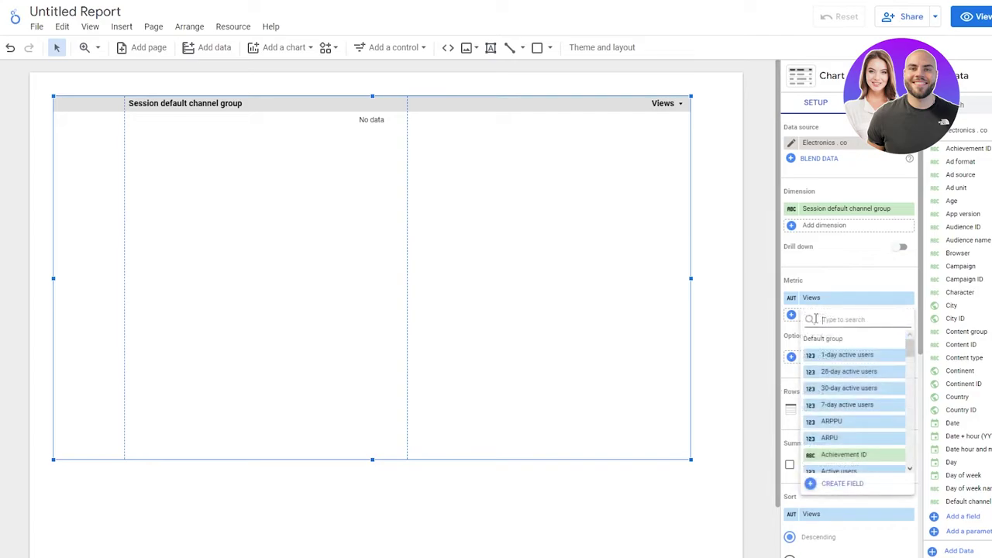
pyautogui.click(848, 445)
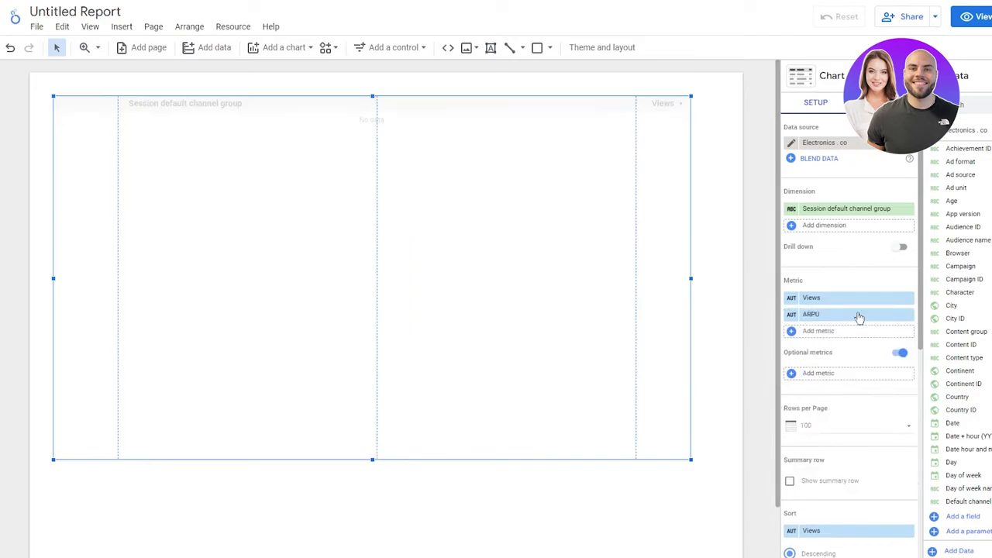
pyautogui.click(837, 303)
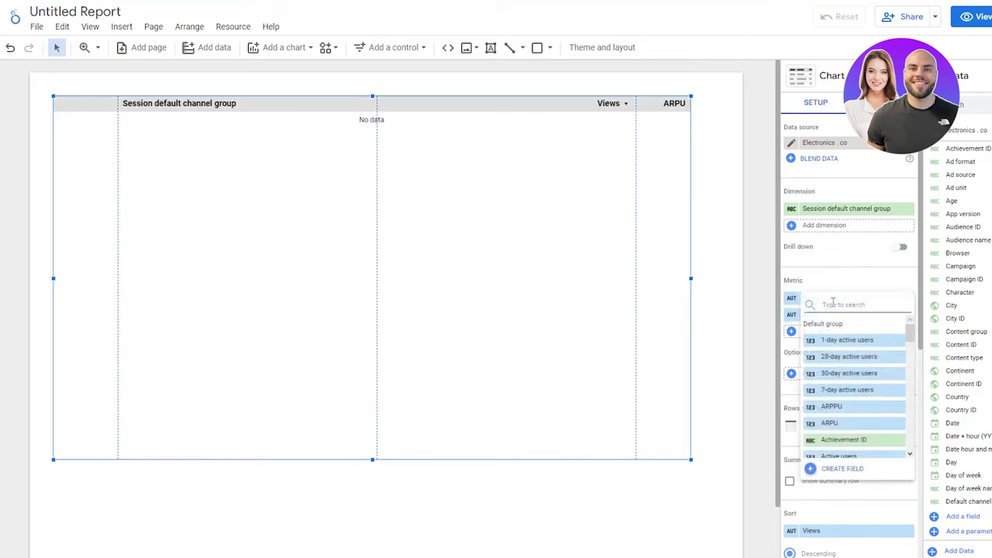
pyautogui.click(869, 269)
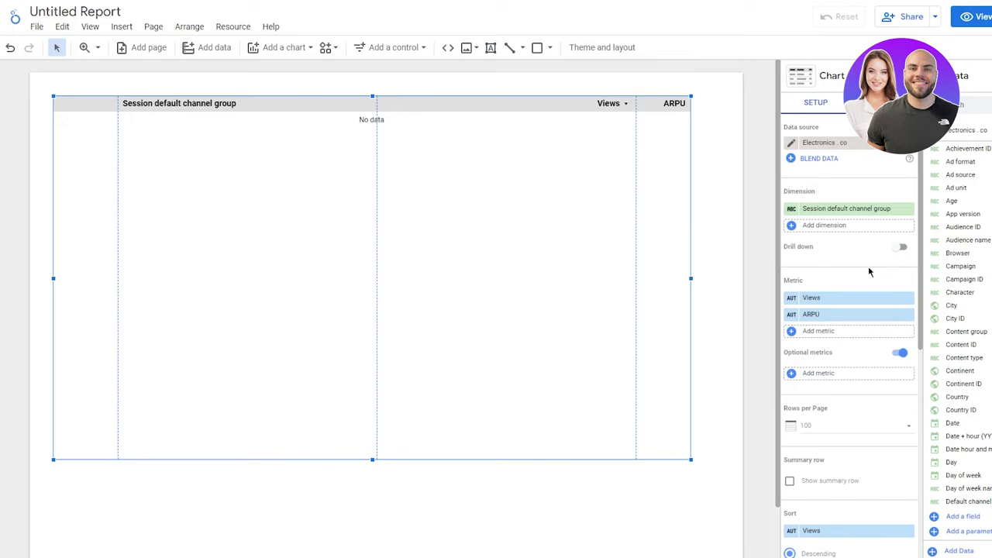
# Add Average purchase revenue as the table's third metric
pyautogui.click(833, 332)
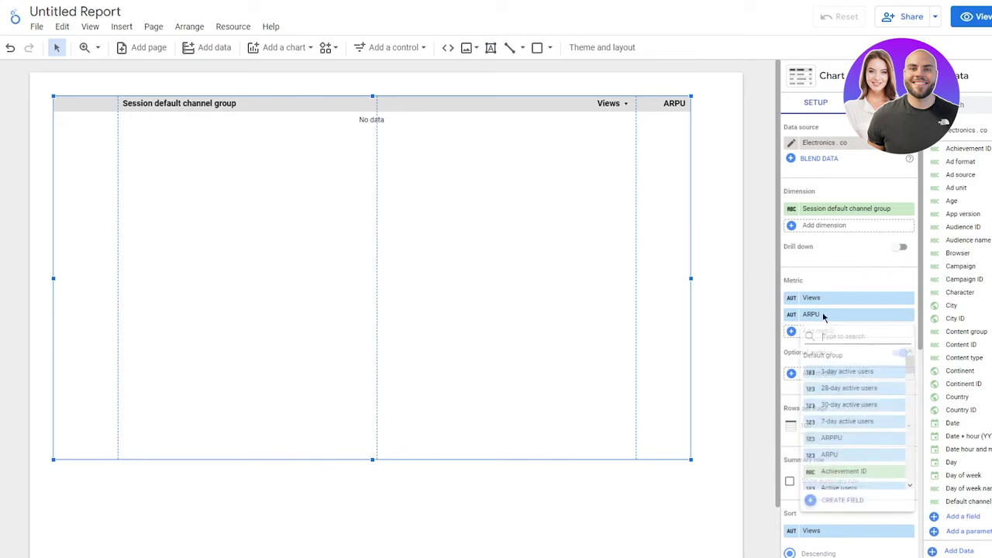
pyautogui.write('metr')
pyautogui.press('BackSpace')
pyautogui.press('BackSpace')
pyautogui.press('BackSpace')
pyautogui.press('BackSpace')
pyautogui.write('as')
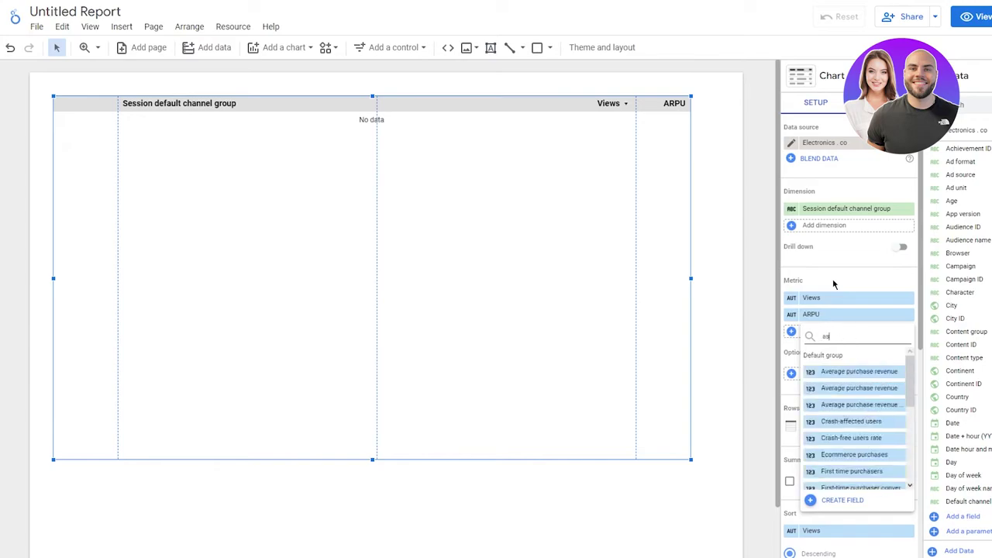
pyautogui.click(848, 371)
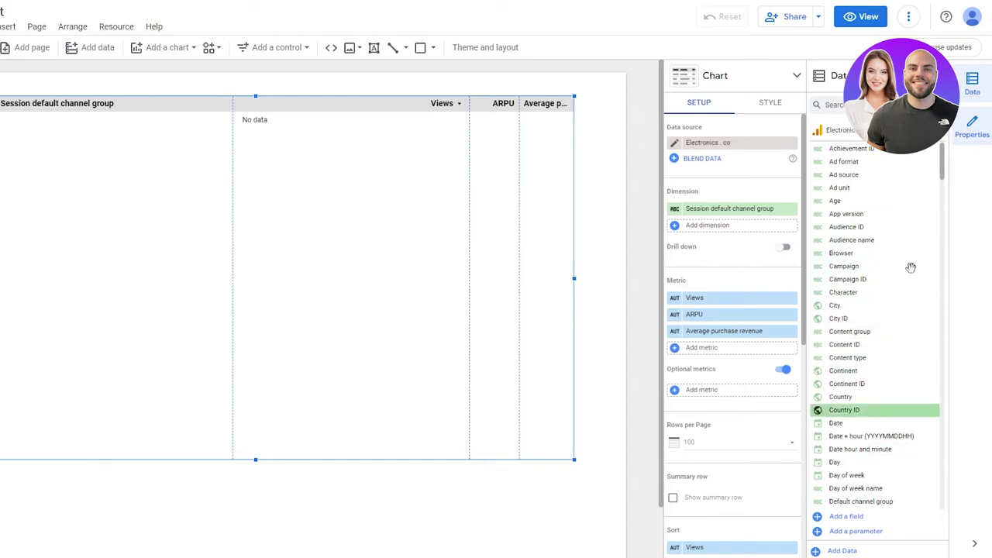
# Look through the available fields of the Electronics . co data source
pyautogui.scroll(-10, 855, 374)
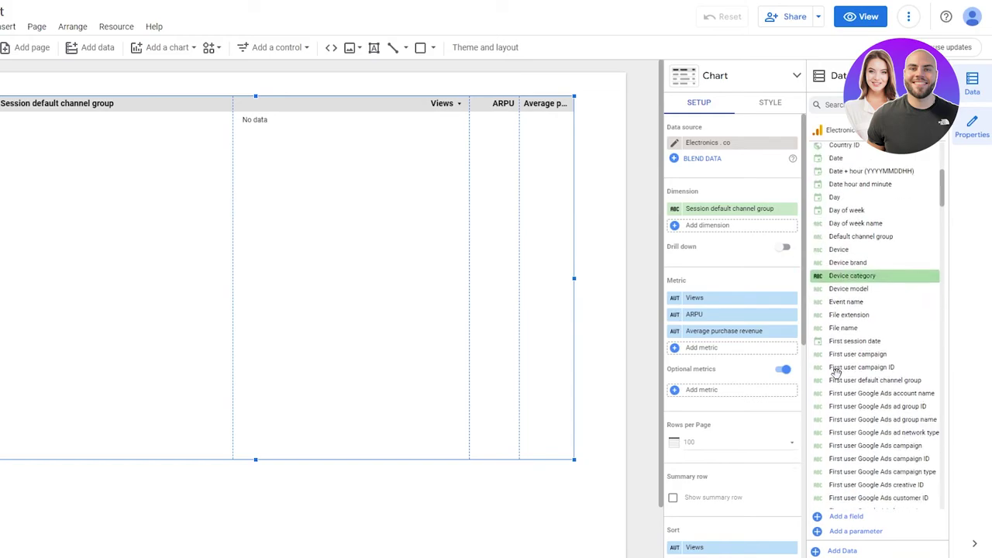
pyautogui.scroll(-1, 429, 325)
pyautogui.scroll(-1, 905, 386)
pyautogui.scroll(-3, 904, 385)
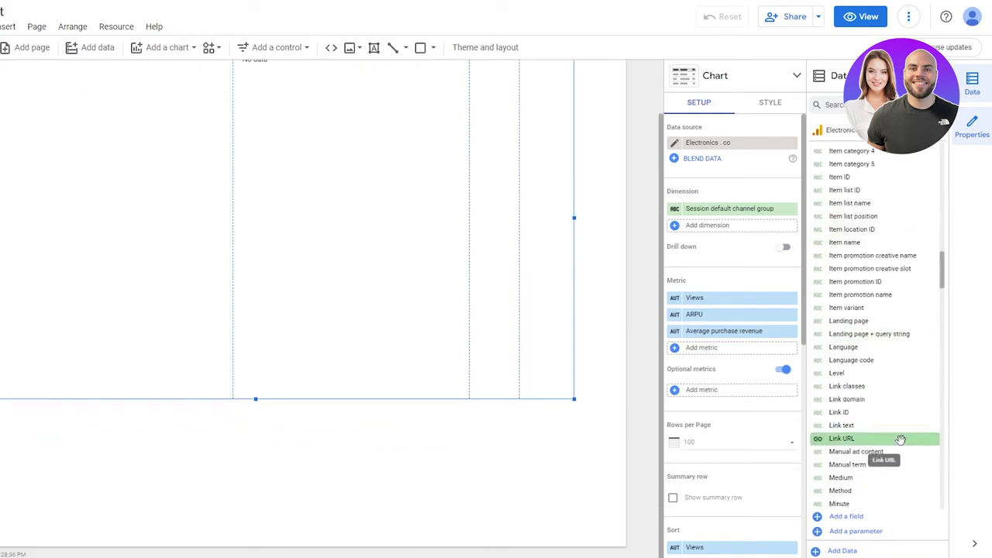